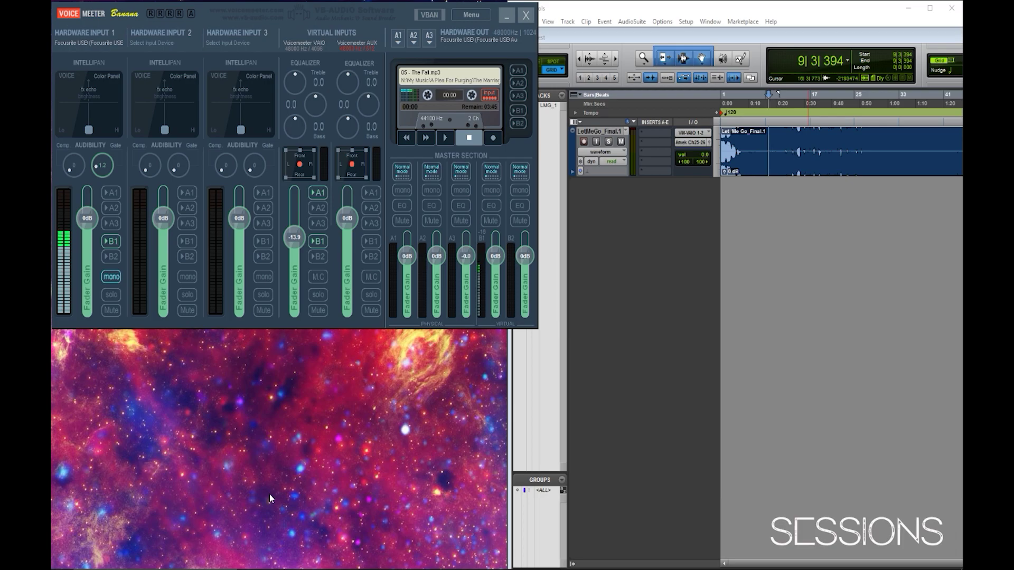
- Dismiss the GeForce share overlay and move the mixer window lower on the desktop
{"action": "key", "text": "alt+z"}
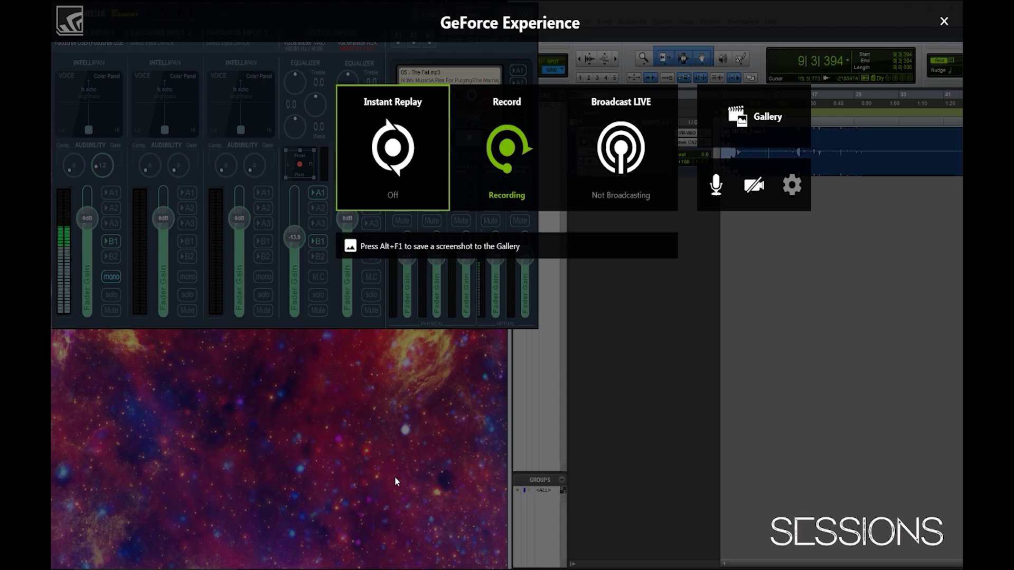
{"action": "key", "text": "Right"}
{"action": "key", "text": "Right"}
{"action": "key", "text": "Right"}
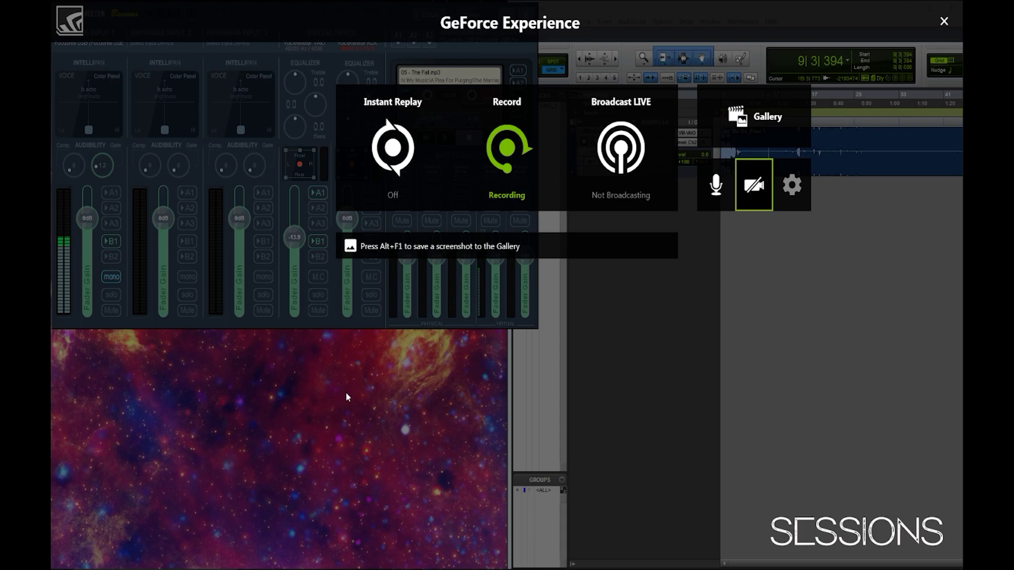
{"action": "key", "text": "Escape"}
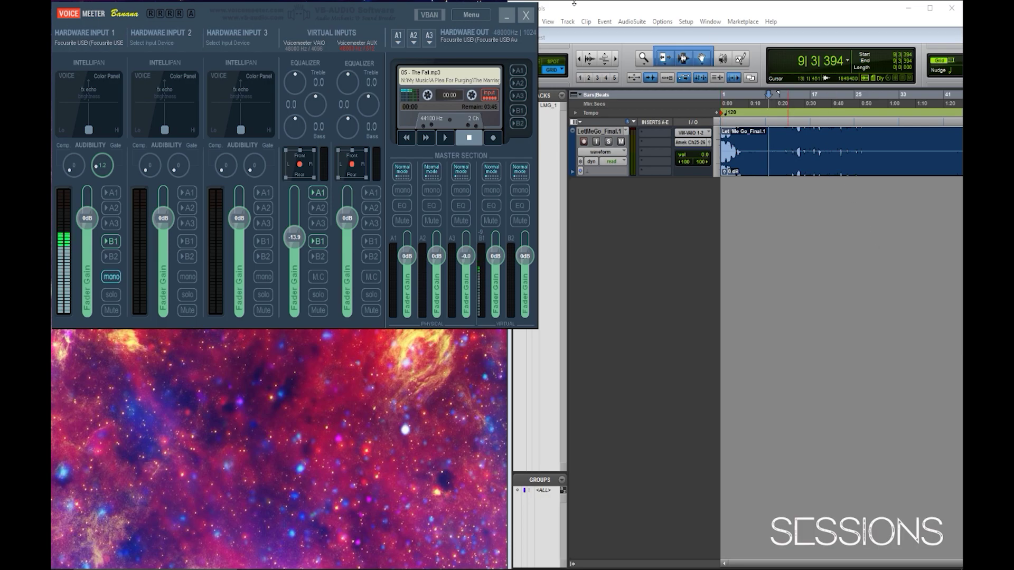
{"action": "left_click_drag", "start_coordinate": [235, 8], "coordinate": [261, 66]}
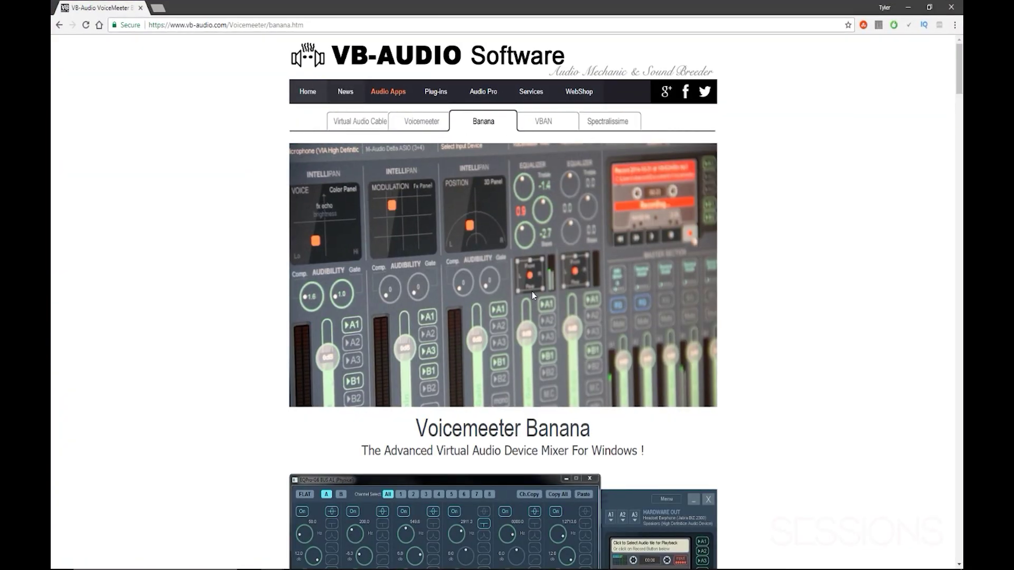
{"action": "scroll", "coordinate": [516, 292], "scroll_direction": "down", "scroll_amount": 4}
{"action": "scroll", "coordinate": [581, 301], "scroll_direction": "up", "scroll_amount": 3}
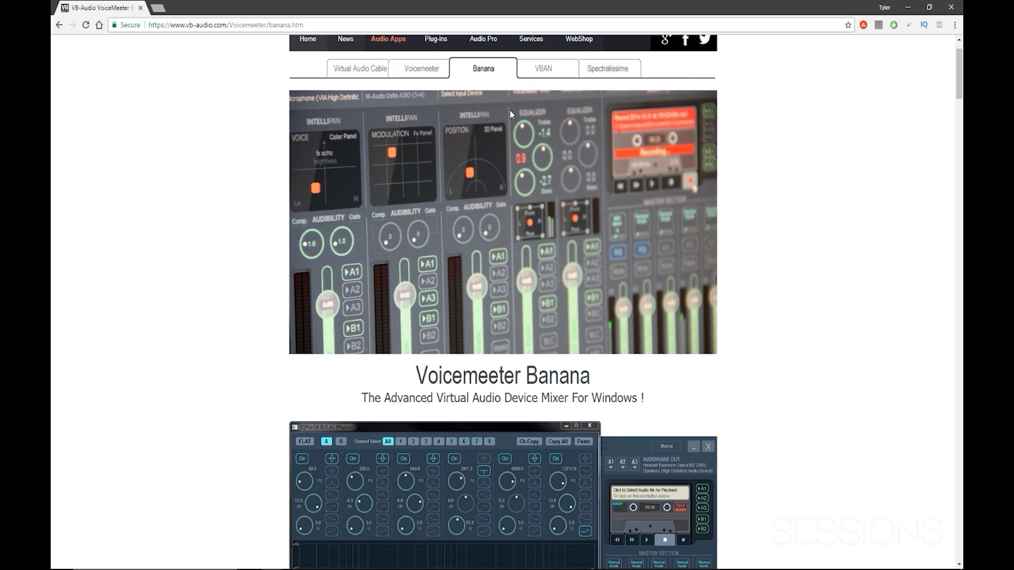
{"action": "scroll", "coordinate": [454, 275], "scroll_direction": "down", "scroll_amount": 2}
{"action": "scroll", "coordinate": [454, 281], "scroll_direction": "down", "scroll_amount": 7}
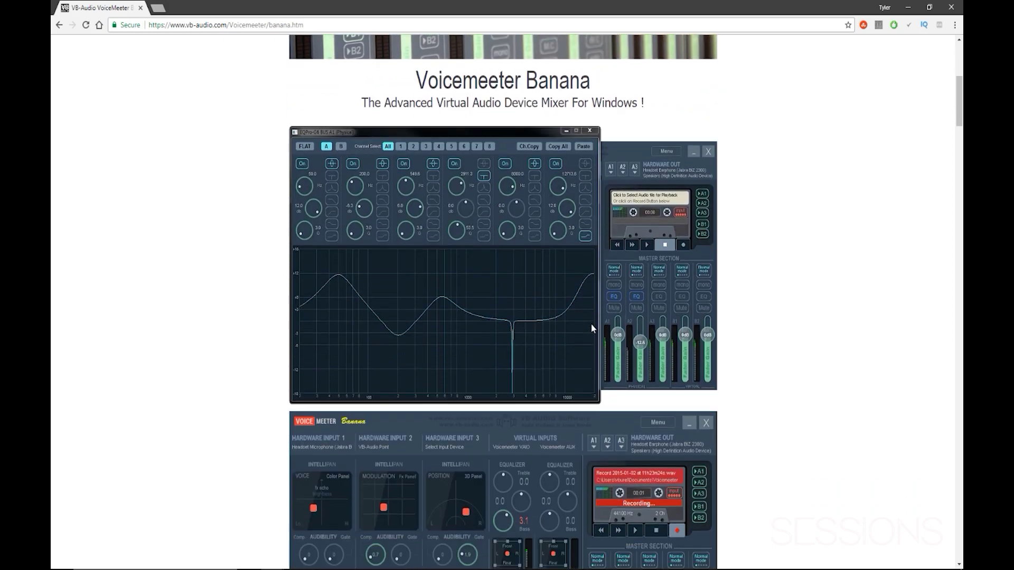
{"action": "scroll", "coordinate": [436, 230], "scroll_direction": "up", "scroll_amount": 9}
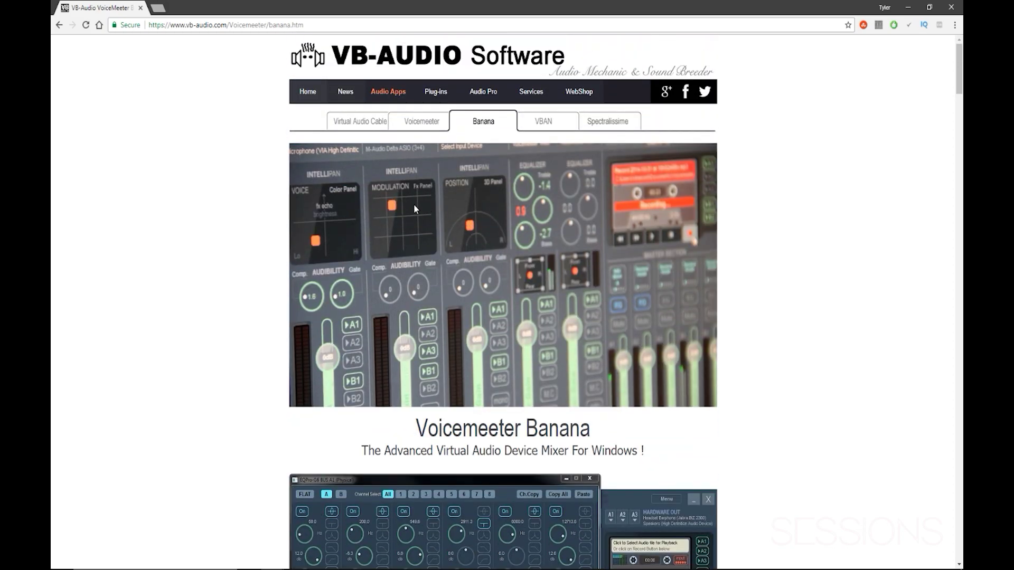
{"action": "scroll", "coordinate": [702, 237], "scroll_direction": "down", "scroll_amount": 6}
{"action": "scroll", "coordinate": [692, 235], "scroll_direction": "down", "scroll_amount": 13}
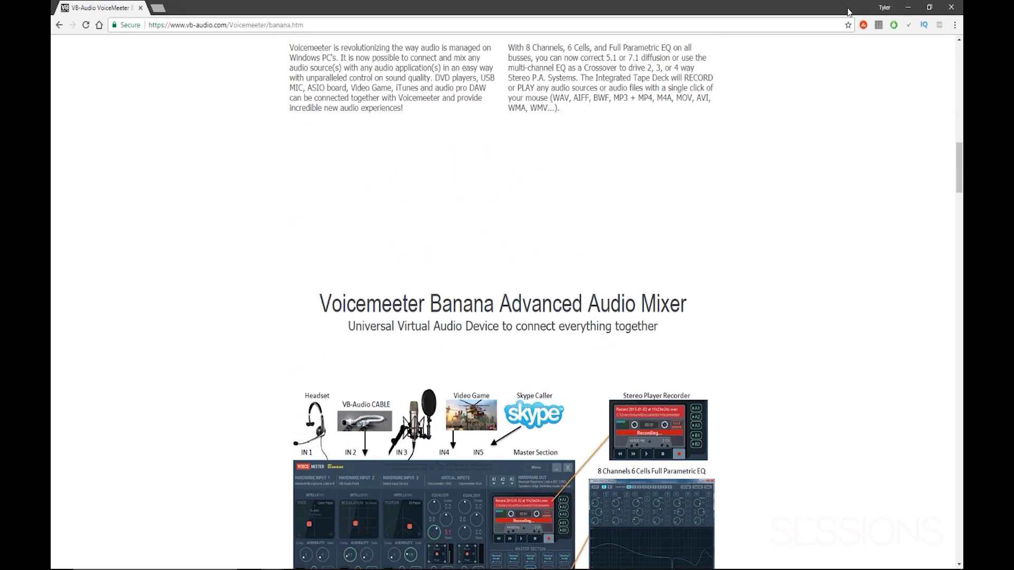
- Minimize the browser and move the mixer window down and right over the Pro Tools session
{"action": "left_click_drag", "start_coordinate": [851, 16], "coordinate": [207, 79]}
{"action": "left_click", "coordinate": [270, 68]}
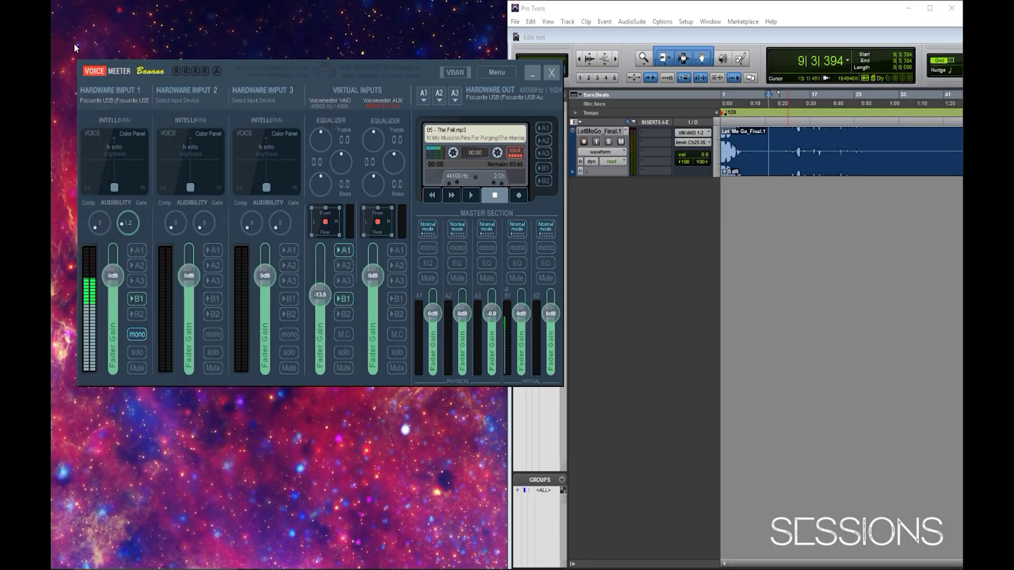
{"action": "left_click_drag", "start_coordinate": [364, 71], "coordinate": [481, 132]}
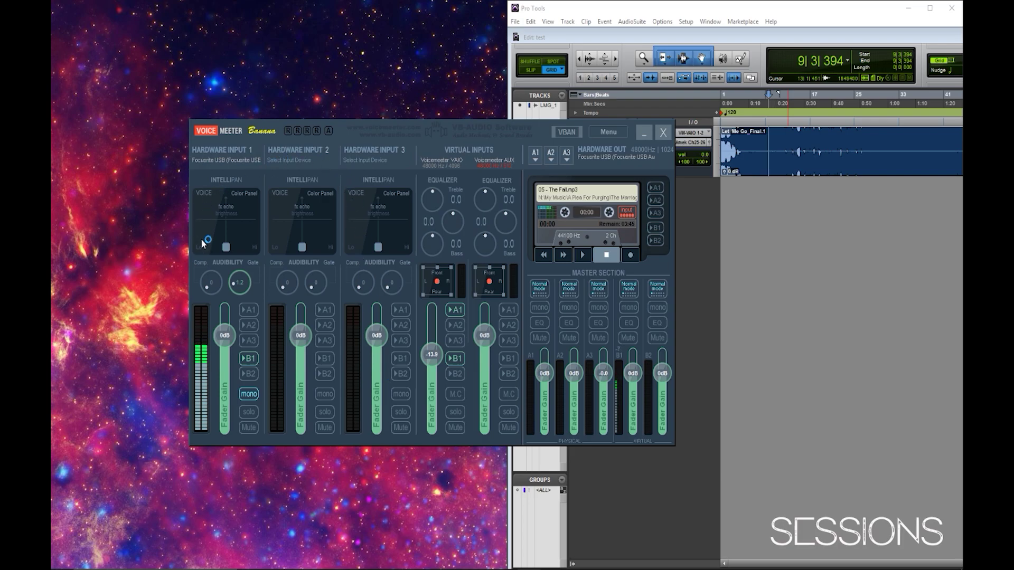
- Cycle Hardware Input 1's Intellipan past Modulation and Voice to POSITION 3D Panel mode
{"action": "left_click", "coordinate": [226, 191]}
{"action": "left_click", "coordinate": [204, 195]}
{"action": "left_click", "coordinate": [204, 205]}
{"action": "right_click", "coordinate": [571, 208]}
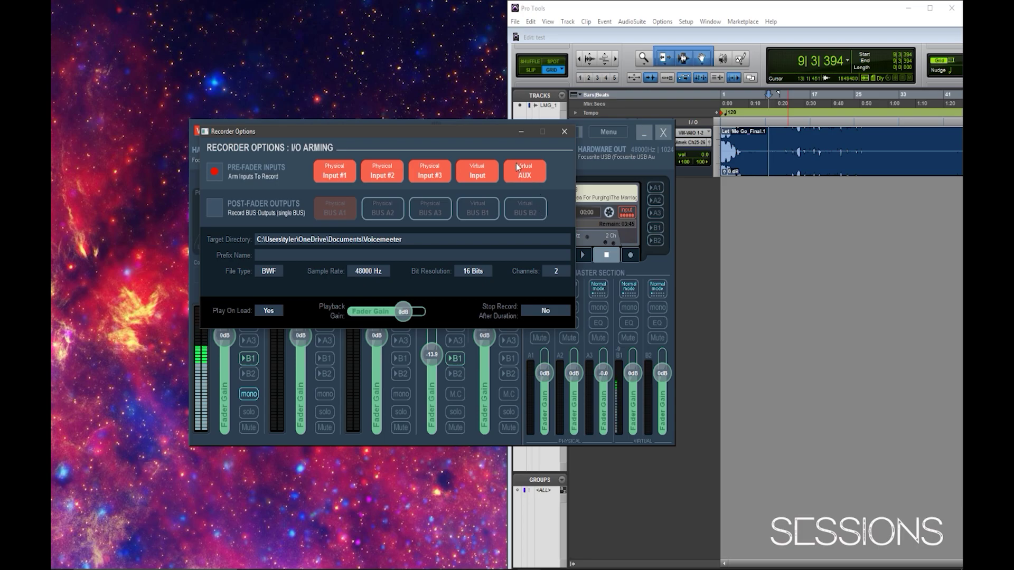
{"action": "left_click", "coordinate": [564, 132]}
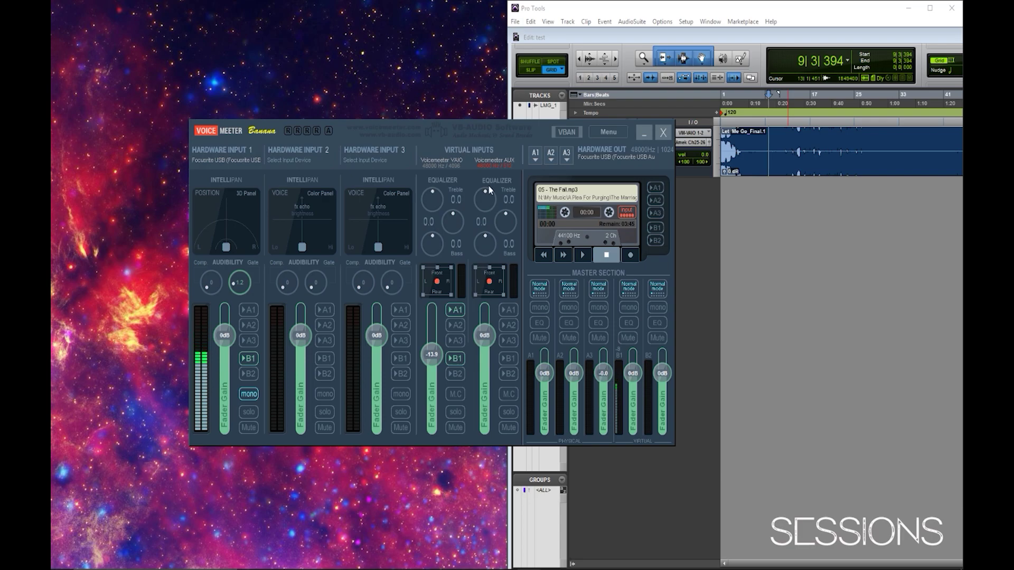
- Move the mixer to the top-left and bring up the Windows Sound playback device list
{"action": "left_click_drag", "start_coordinate": [499, 134], "coordinate": [373, 20]}
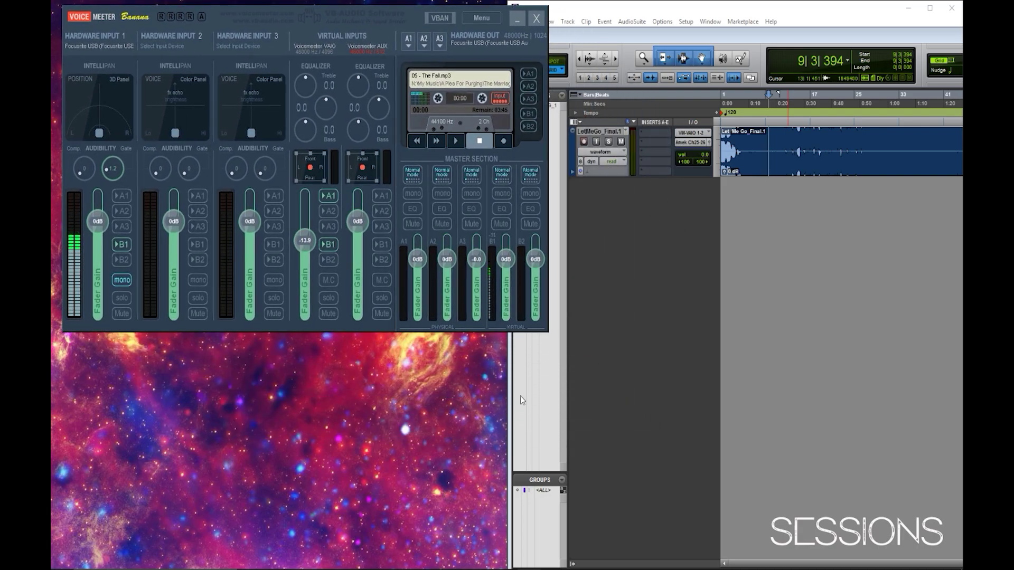
{"action": "mouse_move", "coordinate": [850, 566]}
{"action": "right_click", "coordinate": [901, 560]}
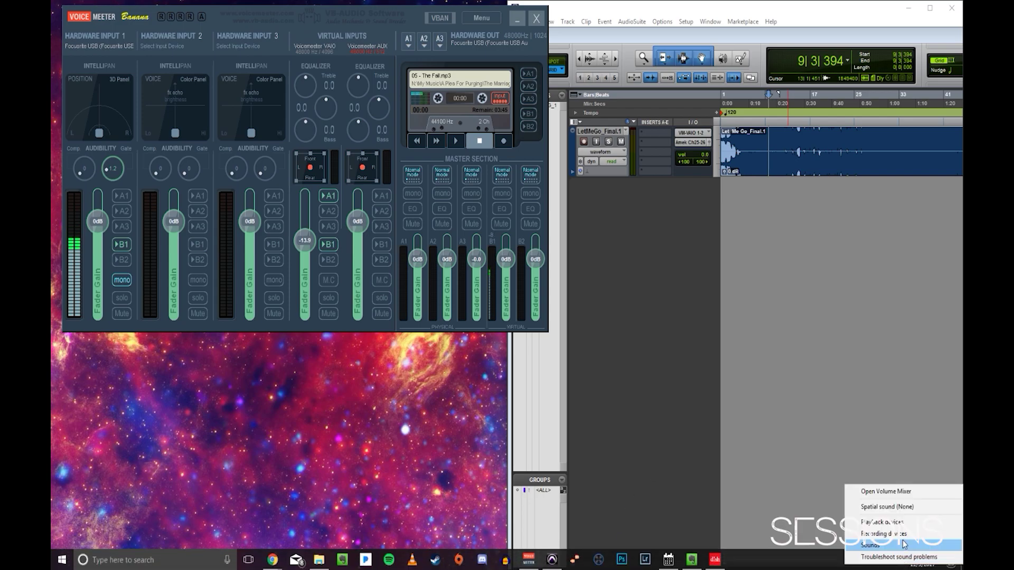
{"action": "left_click", "coordinate": [903, 545]}
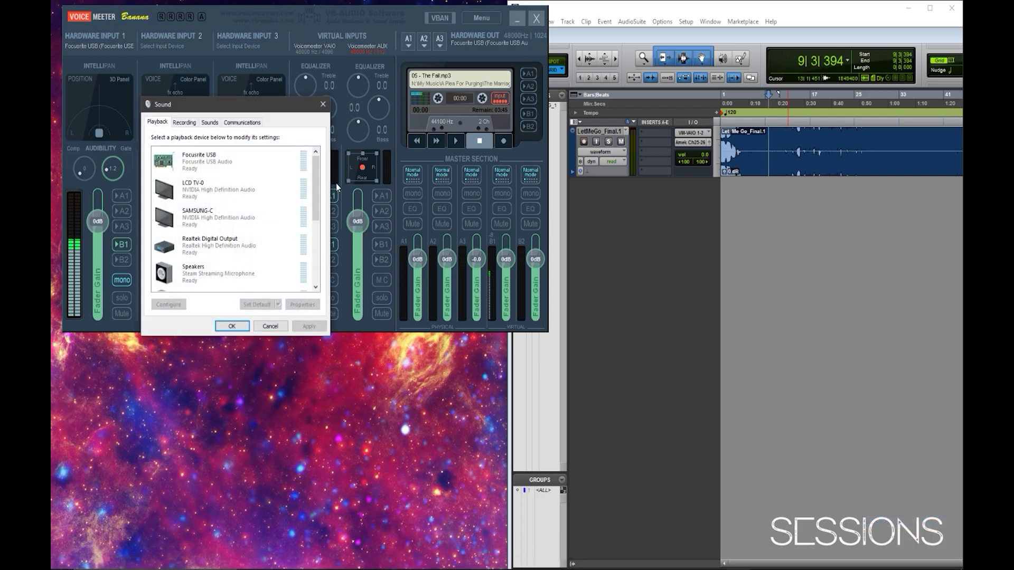
- Select the VoiceMeeter Input playback device, then view the Recording devices list
{"action": "left_click_drag", "start_coordinate": [259, 105], "coordinate": [455, 263]}
{"action": "left_click_drag", "start_coordinate": [512, 331], "coordinate": [520, 393]}
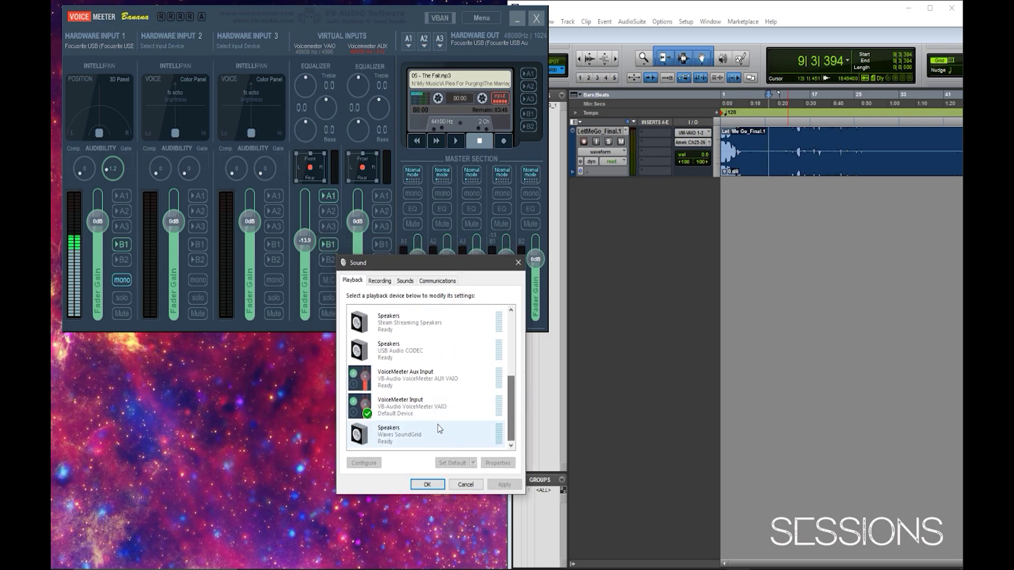
{"action": "right_click", "coordinate": [425, 408]}
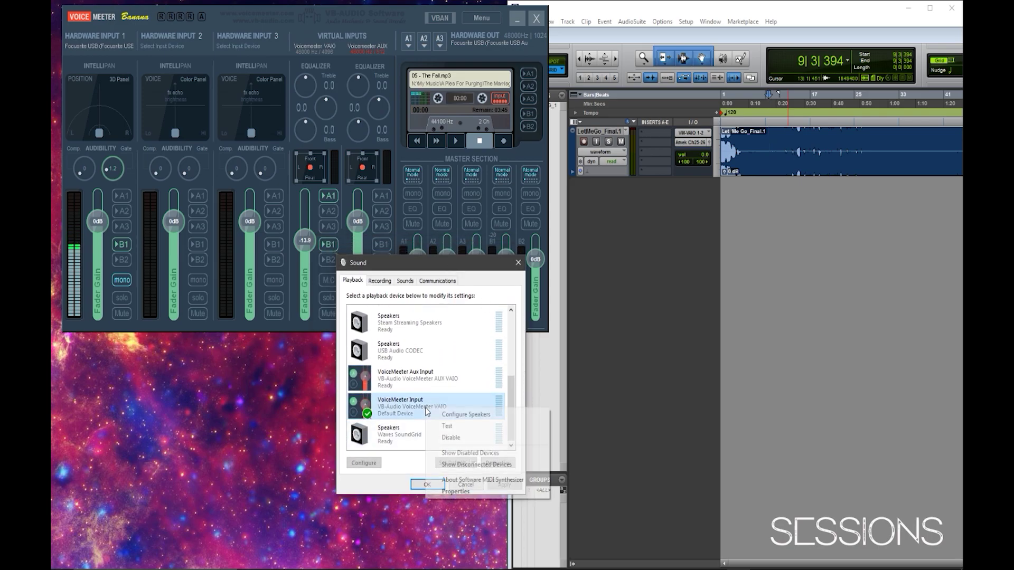
{"action": "left_click", "coordinate": [391, 411]}
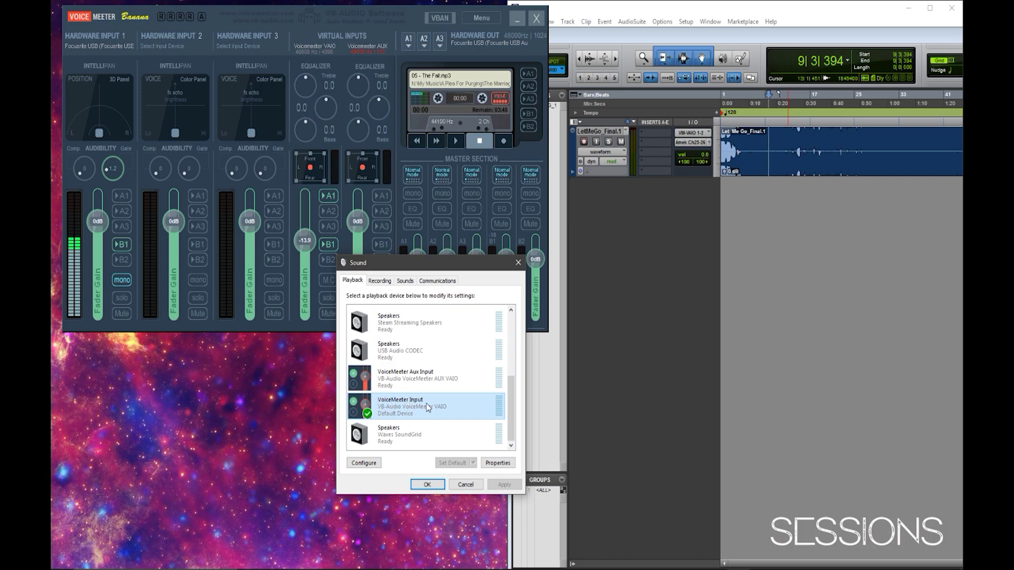
{"action": "left_click", "coordinate": [367, 414]}
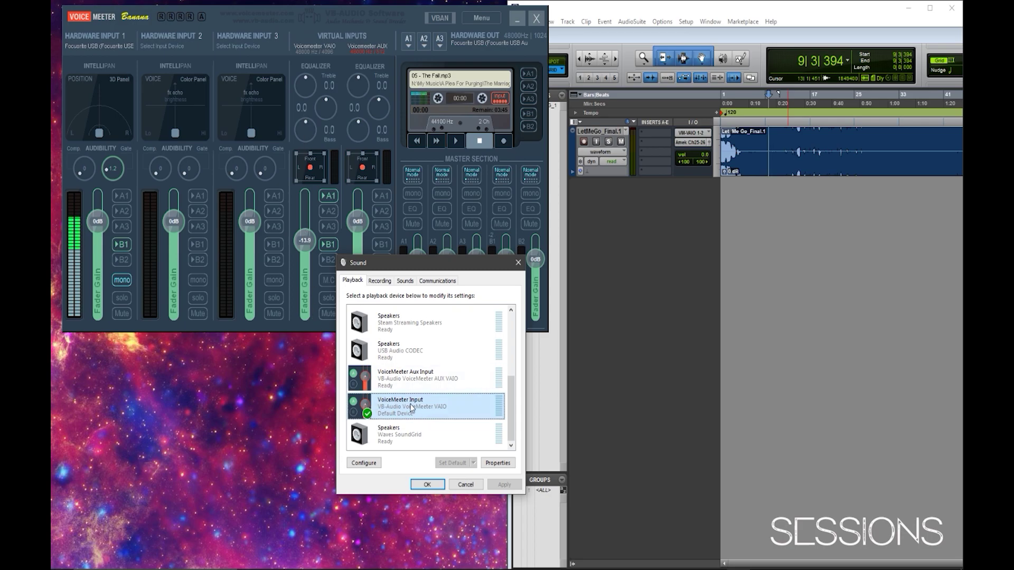
{"action": "left_click", "coordinate": [386, 283]}
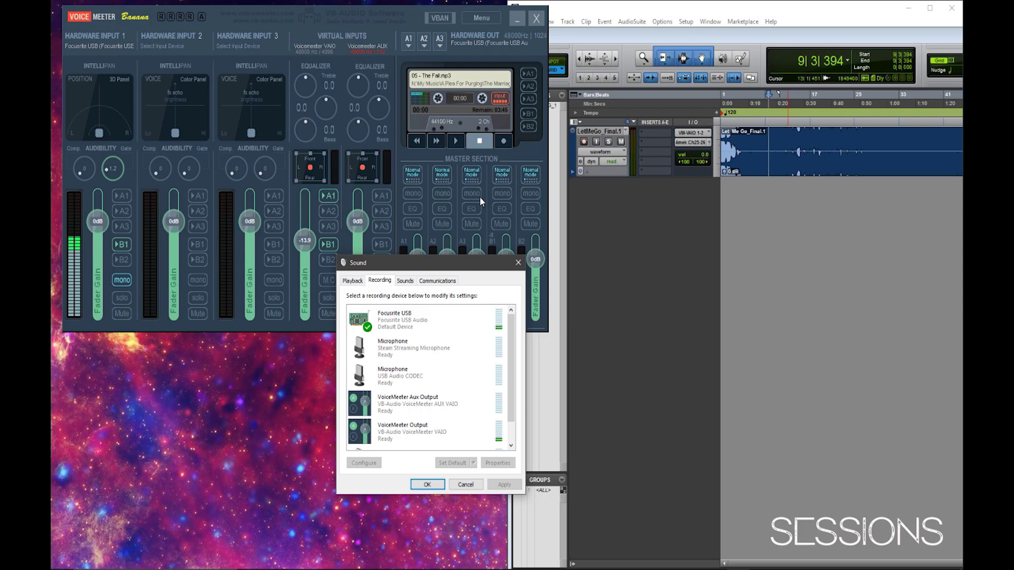
{"action": "right_click", "coordinate": [401, 317]}
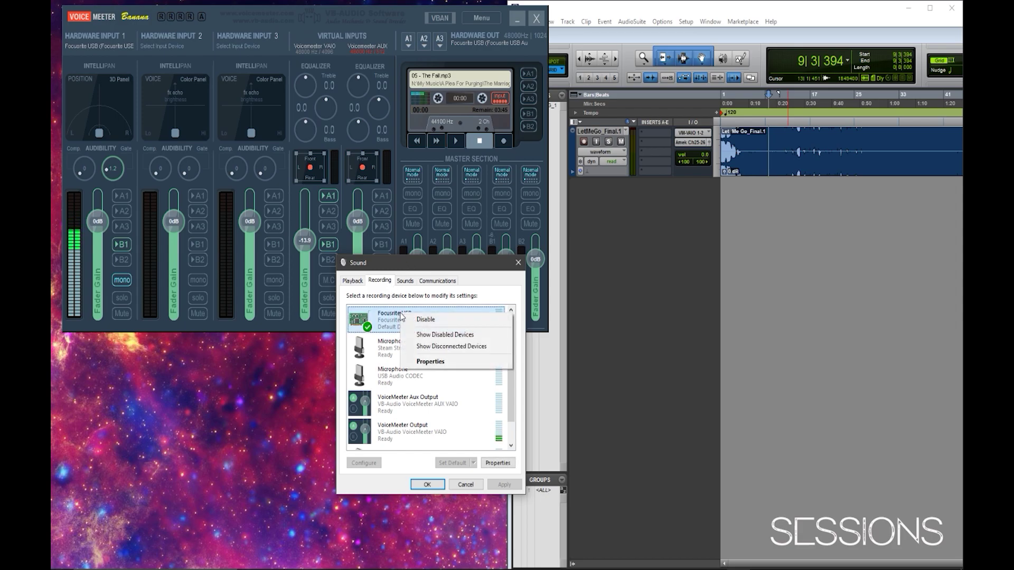
{"action": "left_click", "coordinate": [435, 277]}
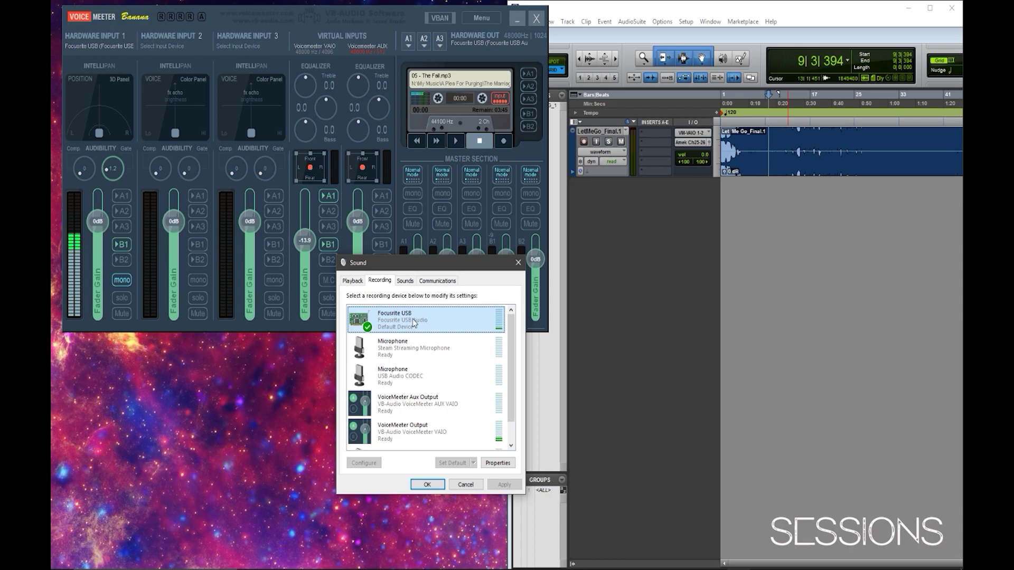
{"action": "right_click", "coordinate": [414, 324]}
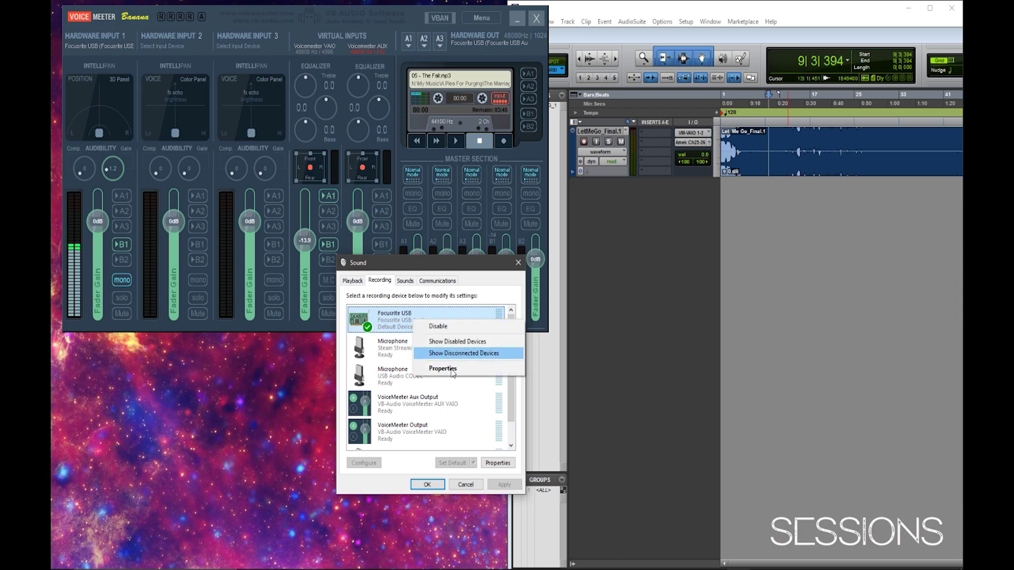
{"action": "left_click", "coordinate": [449, 370]}
{"action": "left_click", "coordinate": [433, 320]}
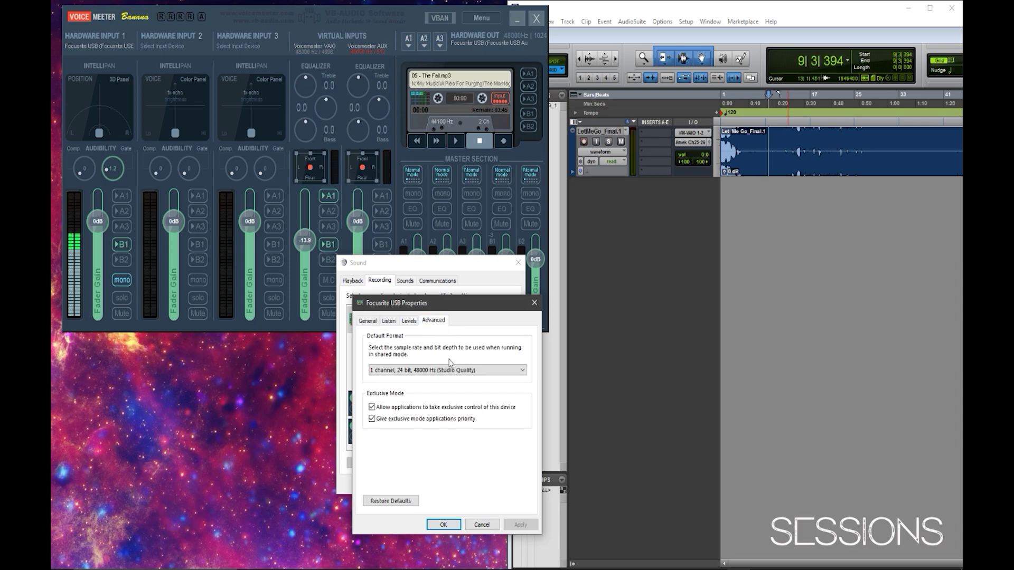
{"action": "left_click", "coordinate": [397, 371]}
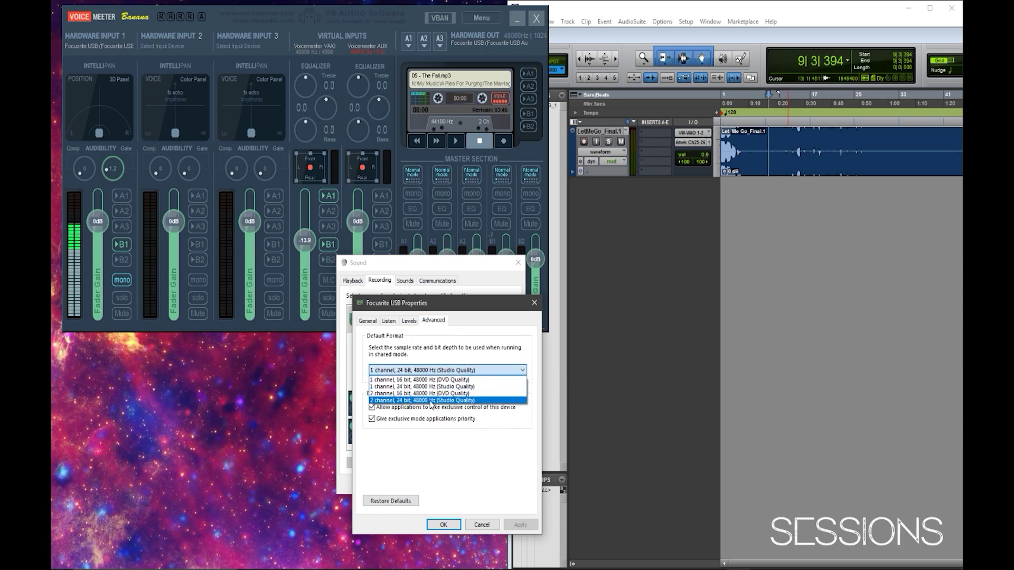
{"action": "left_click", "coordinate": [482, 360]}
{"action": "left_click", "coordinate": [458, 525]}
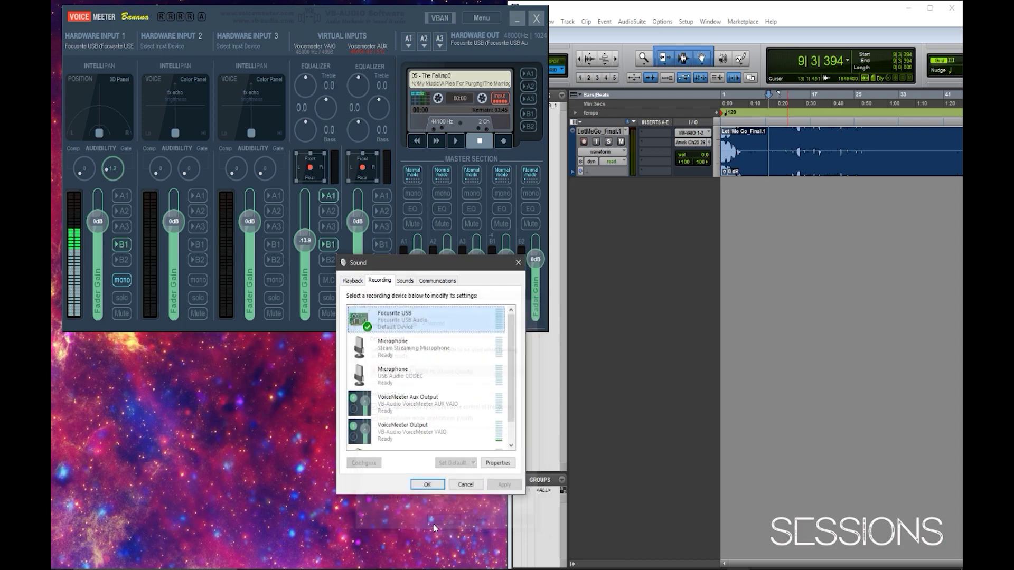
{"action": "left_click", "coordinate": [130, 244]}
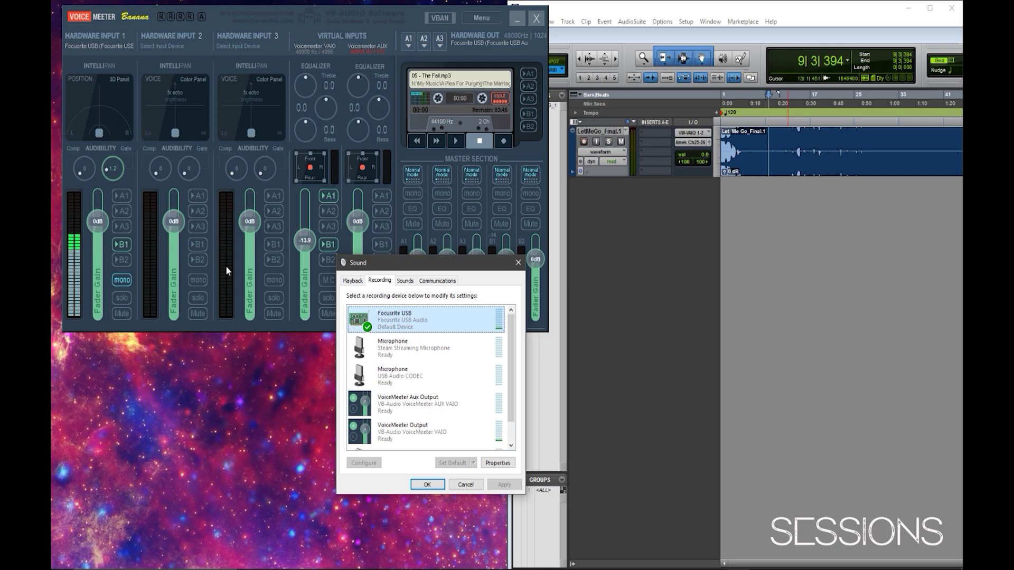
- Close Sound settings, move the mixer off Pro Tools' tracks, and show A1's output devices
{"action": "left_click", "coordinate": [522, 266]}
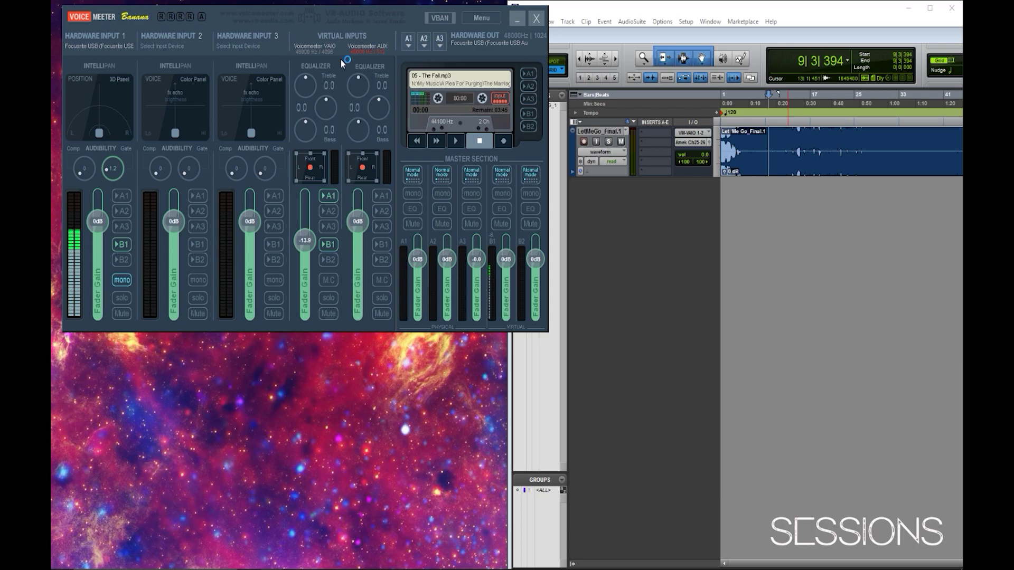
{"action": "left_click_drag", "start_coordinate": [175, 16], "coordinate": [255, 154]}
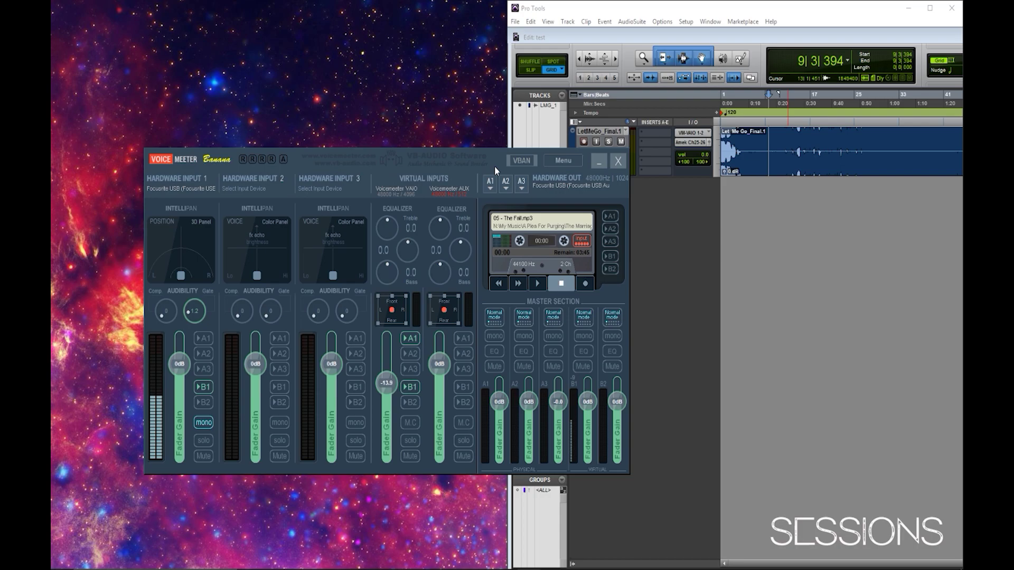
{"action": "left_click", "coordinate": [492, 181]}
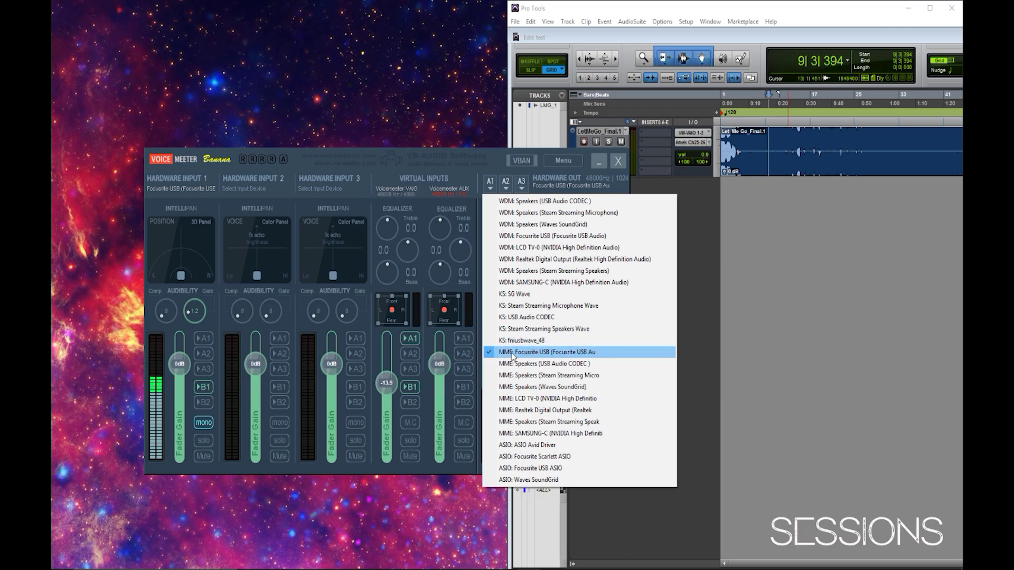
- Review the Hardware Input 1 and A1 device lists, keeping Focusrite USB on both
{"action": "left_click", "coordinate": [212, 189]}
{"action": "left_click", "coordinate": [493, 161]}
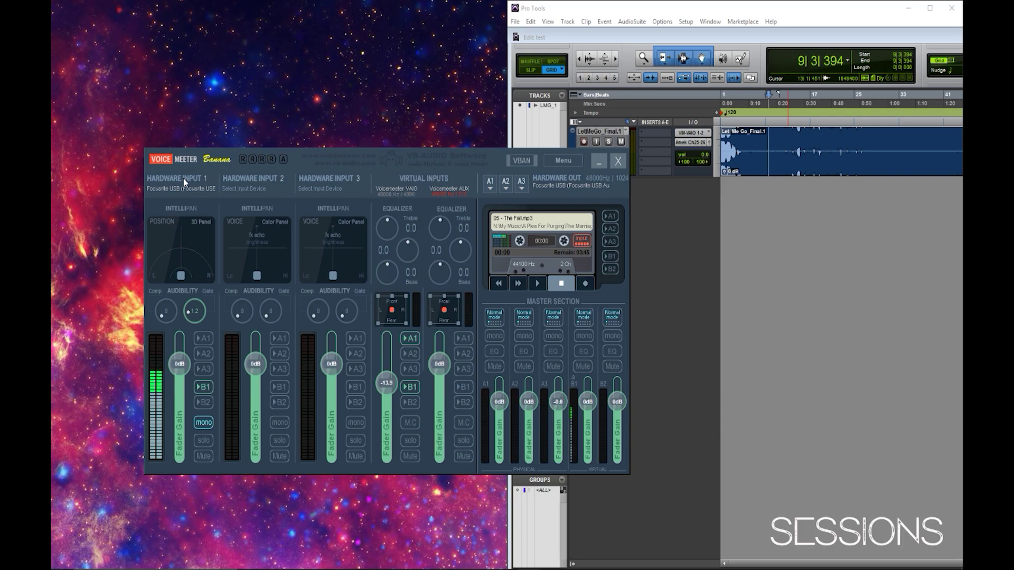
{"action": "left_click", "coordinate": [151, 174]}
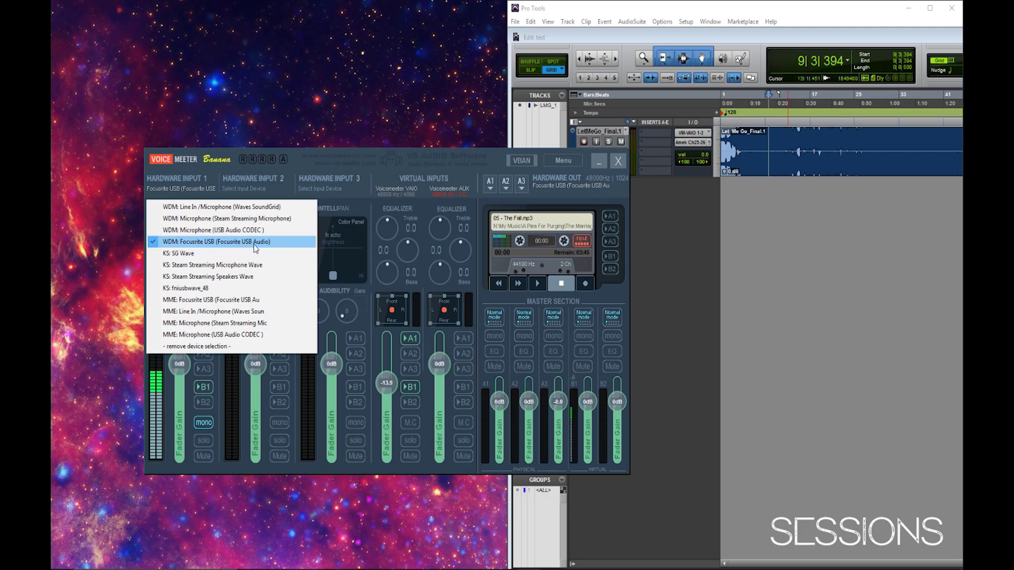
{"action": "left_click", "coordinate": [305, 168]}
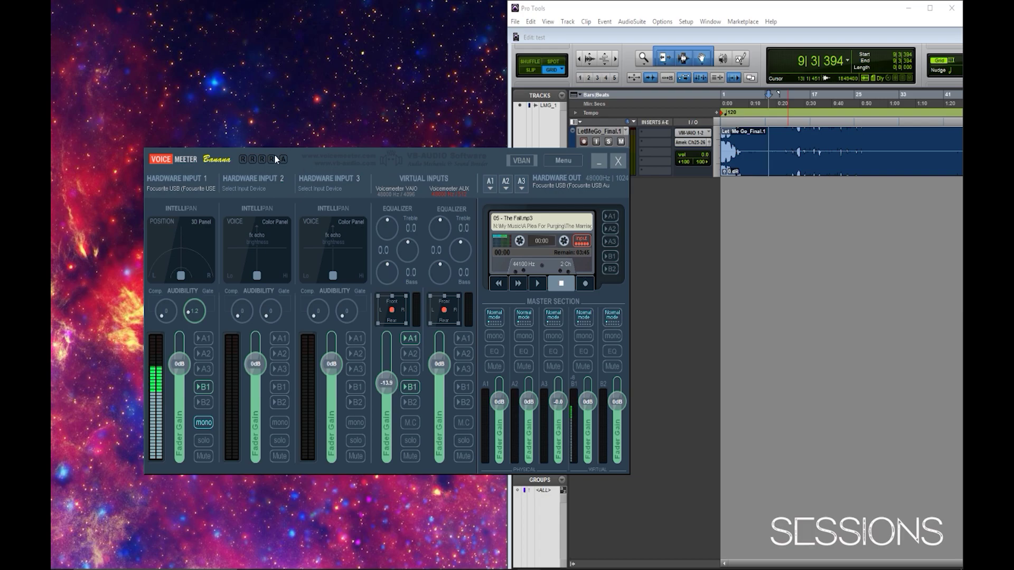
{"action": "left_click", "coordinate": [189, 189]}
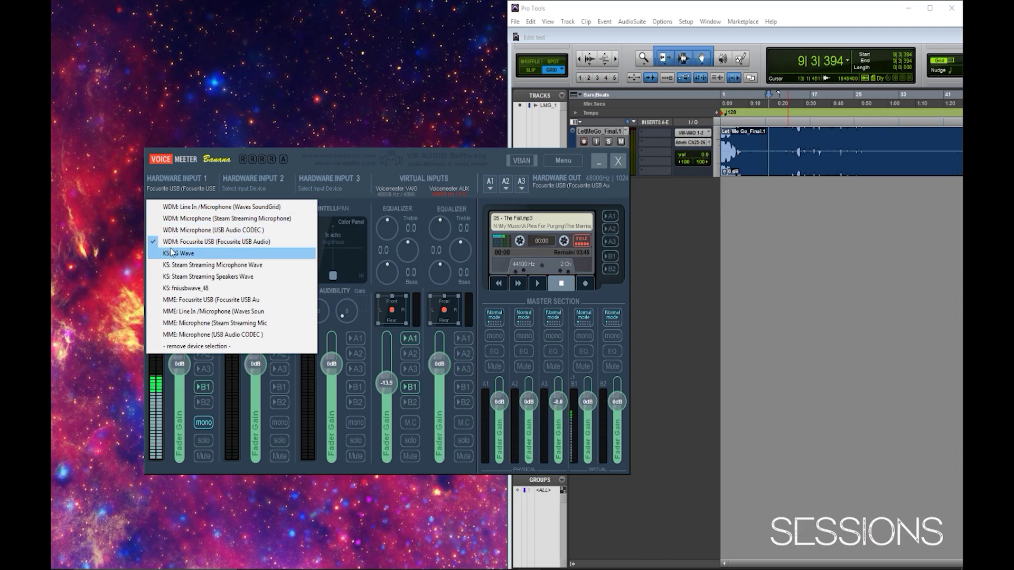
{"action": "left_click", "coordinate": [489, 177]}
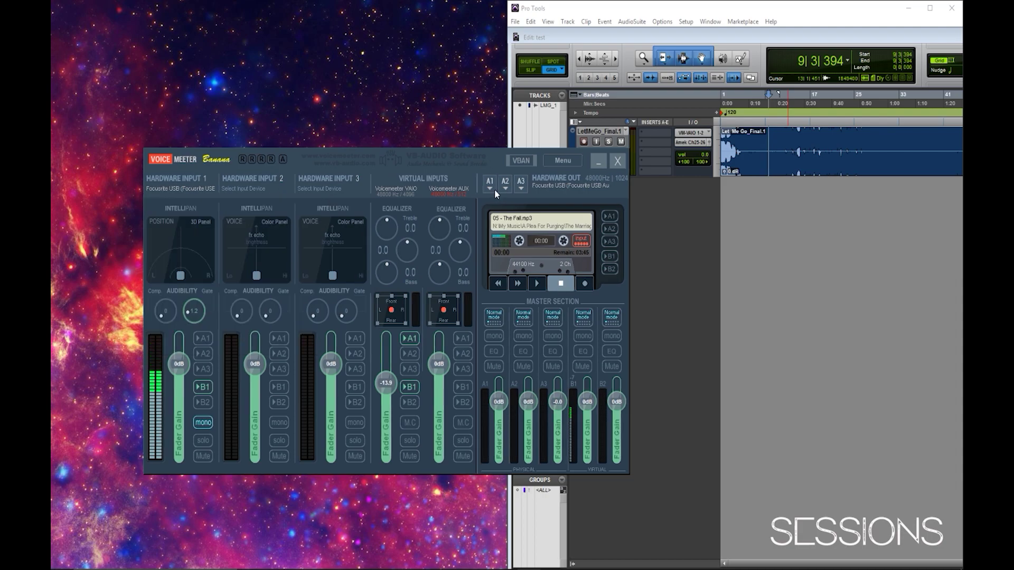
{"action": "left_click", "coordinate": [493, 186]}
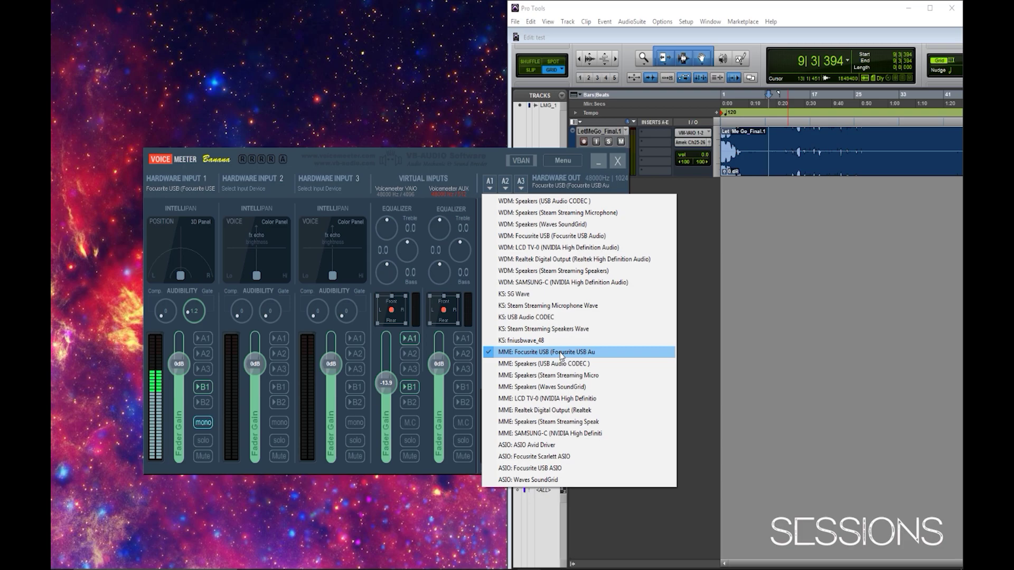
{"action": "left_click", "coordinate": [502, 159]}
- Move the mixer up and left, confirming Hardware Input 1 stays on Focusrite USB
{"action": "left_click_drag", "start_coordinate": [502, 159], "coordinate": [423, 73]}
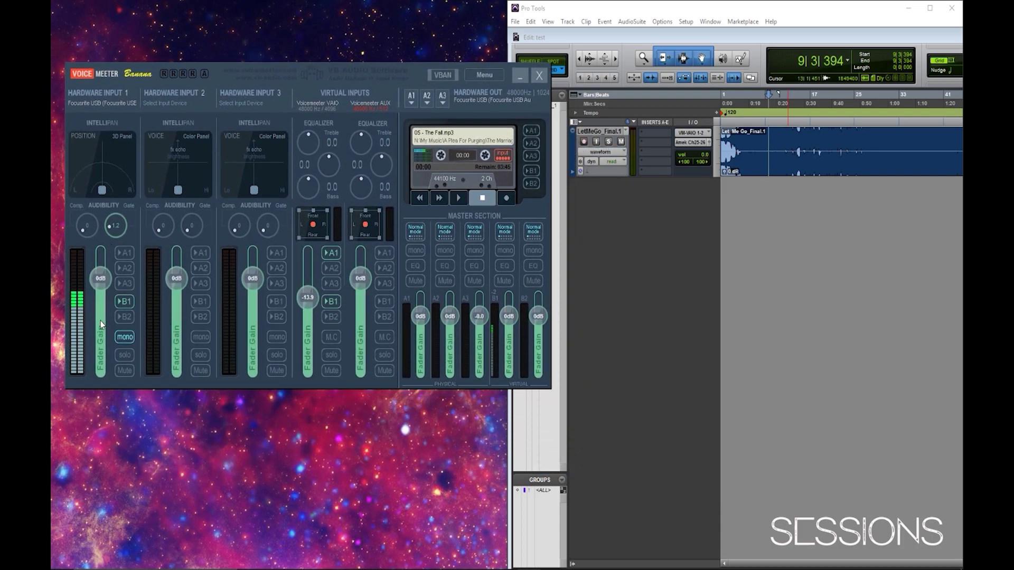
{"action": "left_click", "coordinate": [89, 93]}
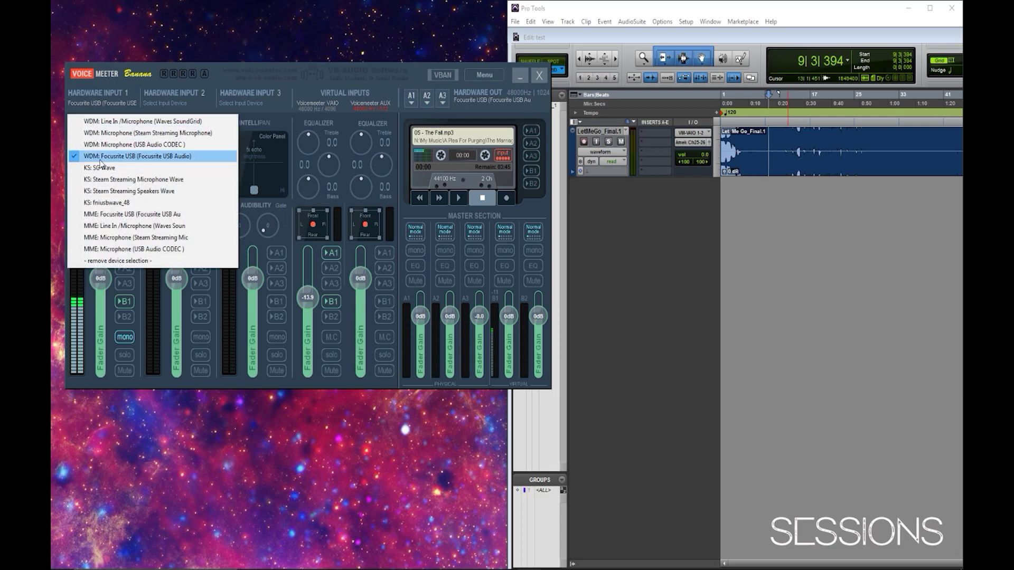
{"action": "left_click", "coordinate": [142, 81]}
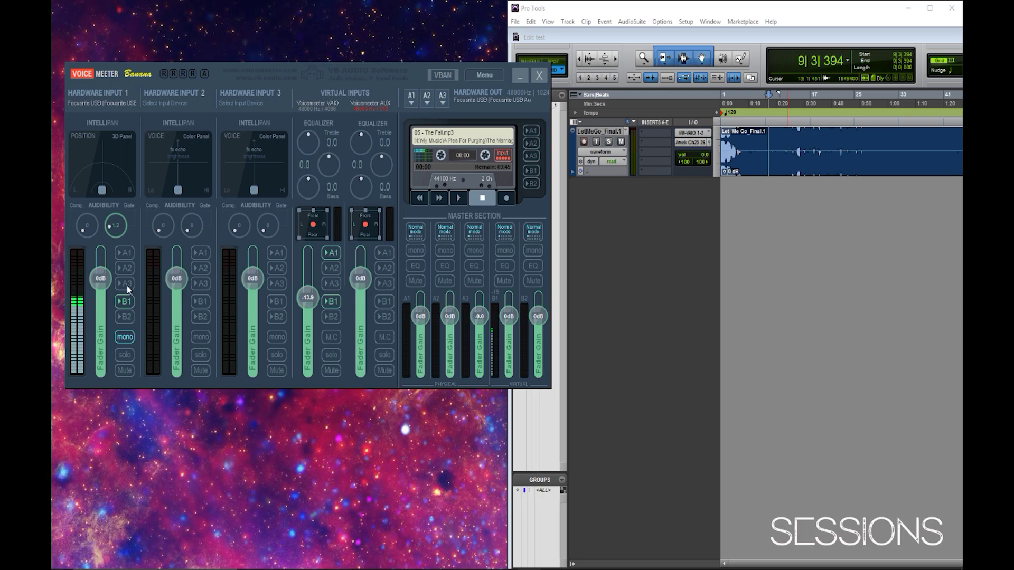
- Route Hardware Input 1 to bus B1 instead of A1, then bring Pro Tools forward
{"action": "left_click", "coordinate": [126, 254]}
{"action": "left_click", "coordinate": [124, 254]}
{"action": "left_click", "coordinate": [125, 302]}
{"action": "left_click", "coordinate": [787, 270]}
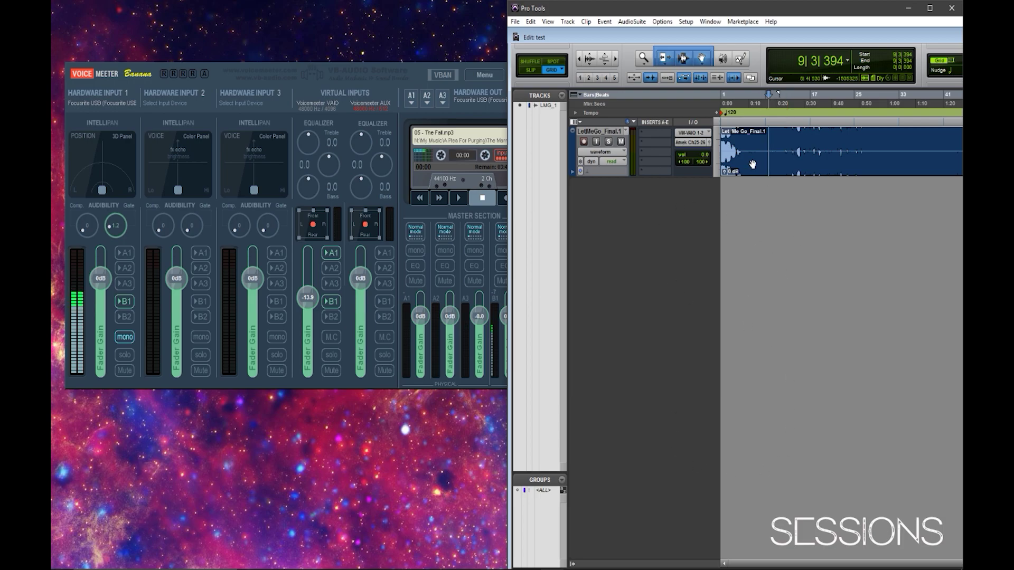
- Set Pro Tools' Playback Engine to Voicemeeter Virtual ASIO and confirm with OK
{"action": "left_click", "coordinate": [686, 22]}
{"action": "left_click", "coordinate": [693, 44]}
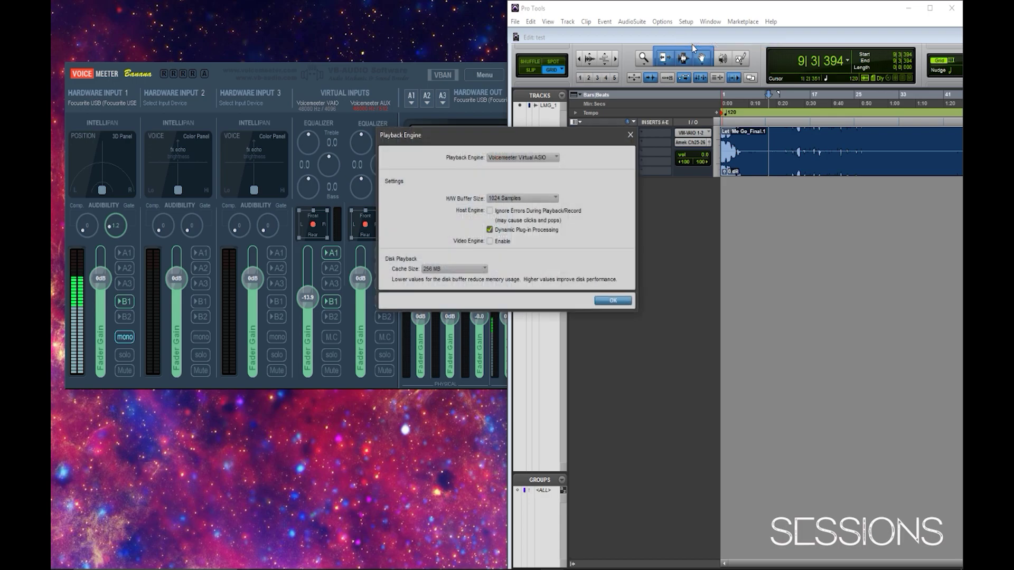
{"action": "left_click_drag", "start_coordinate": [555, 131], "coordinate": [664, 182]}
{"action": "left_click", "coordinate": [660, 205]}
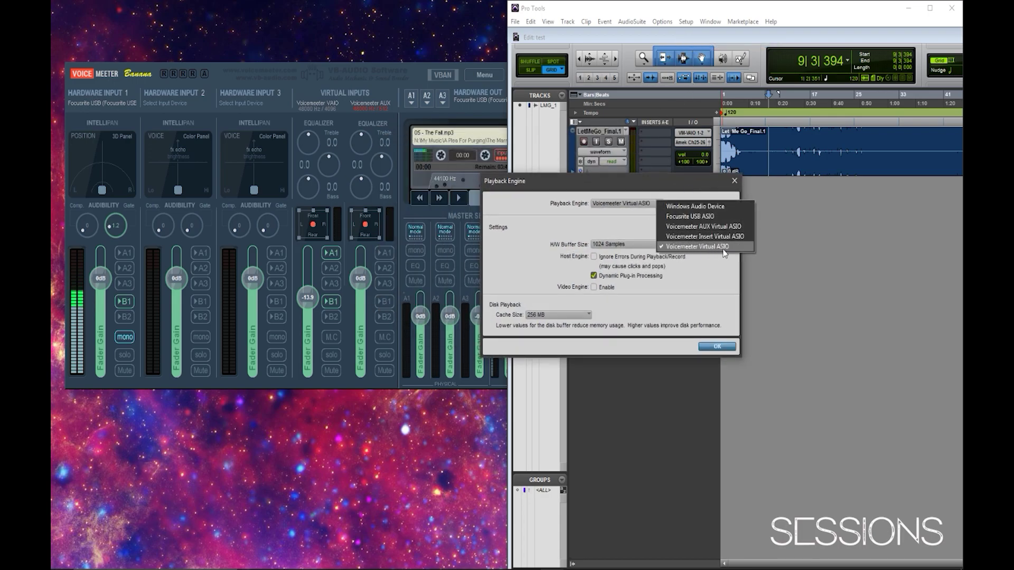
{"action": "left_click", "coordinate": [724, 305]}
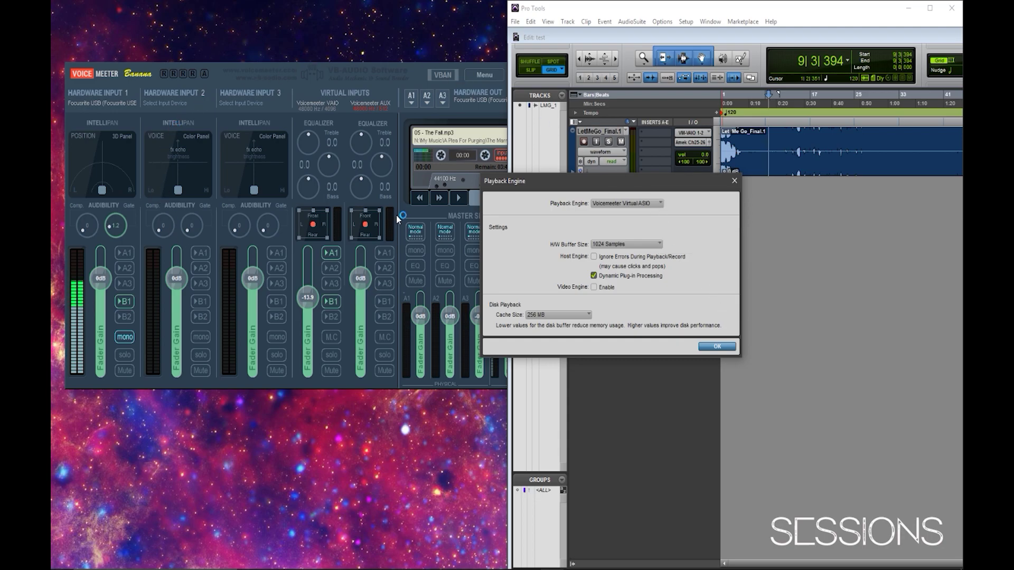
{"action": "left_click", "coordinate": [643, 207]}
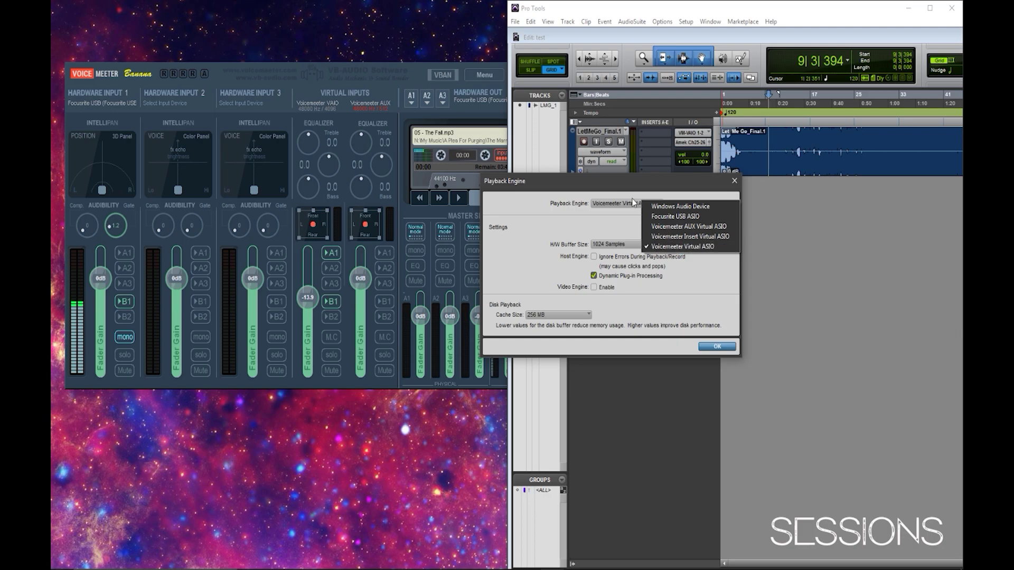
{"action": "left_click", "coordinate": [755, 347]}
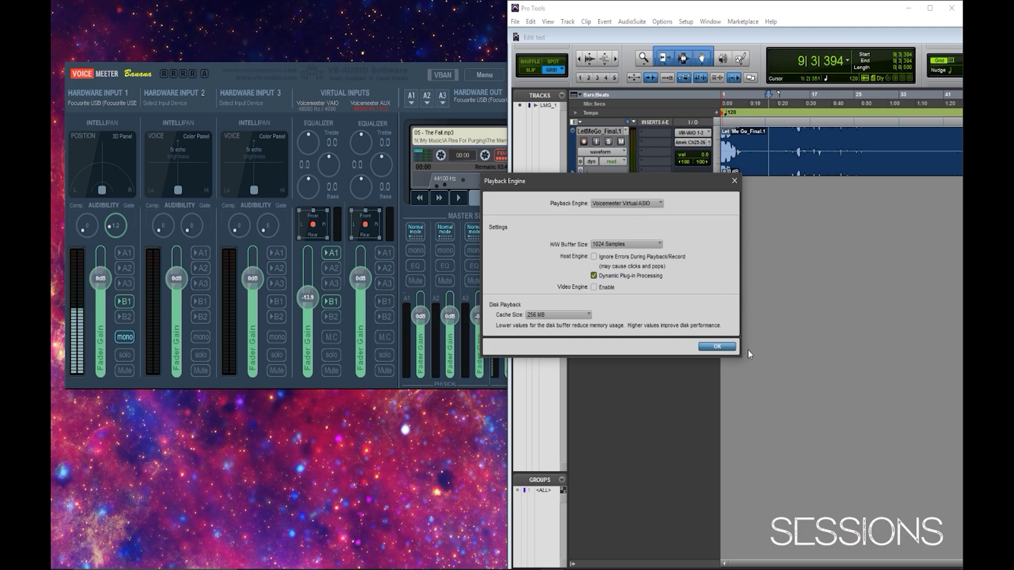
{"action": "left_click", "coordinate": [717, 346]}
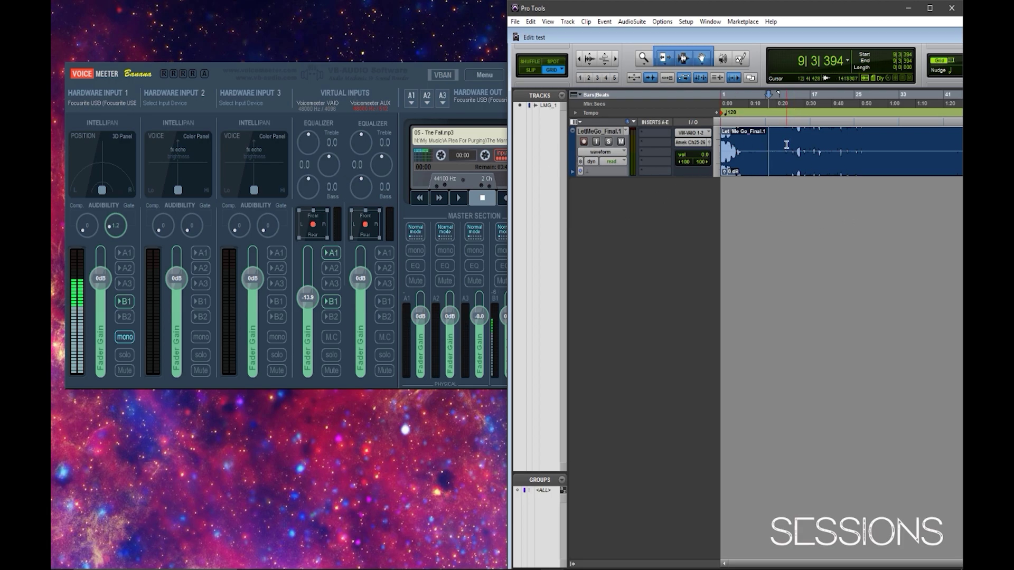
- Return to session start, play the session through the mixer, and stop at 6|2|185
{"action": "left_click", "coordinate": [739, 145]}
{"action": "key", "text": "Return"}
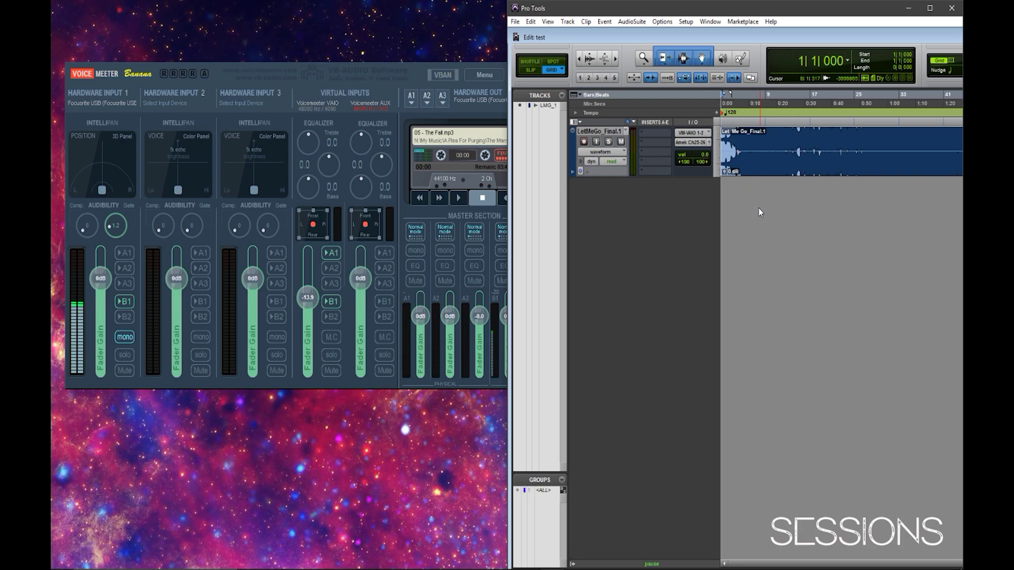
{"action": "key", "text": "space"}
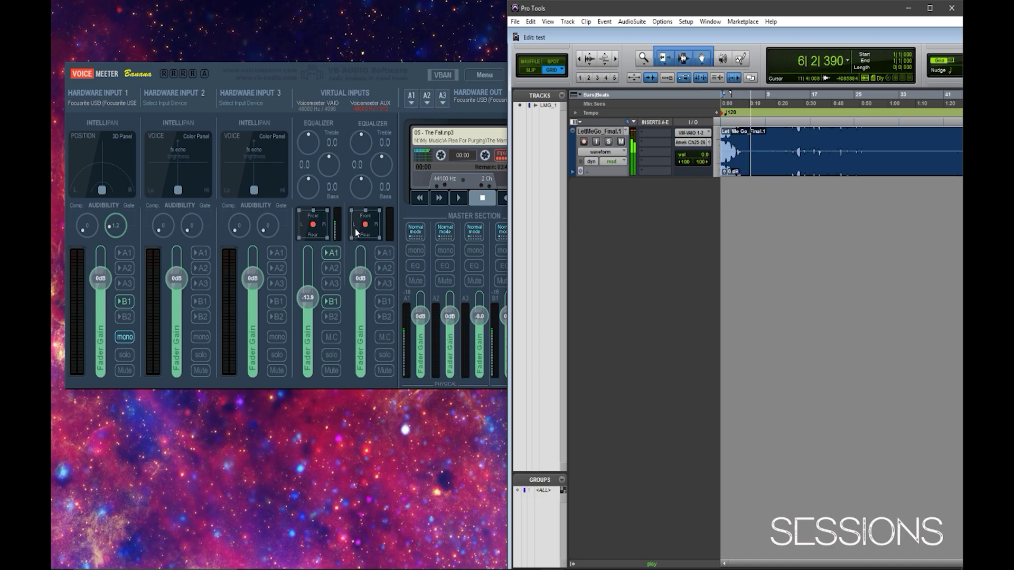
{"action": "key", "text": "space"}
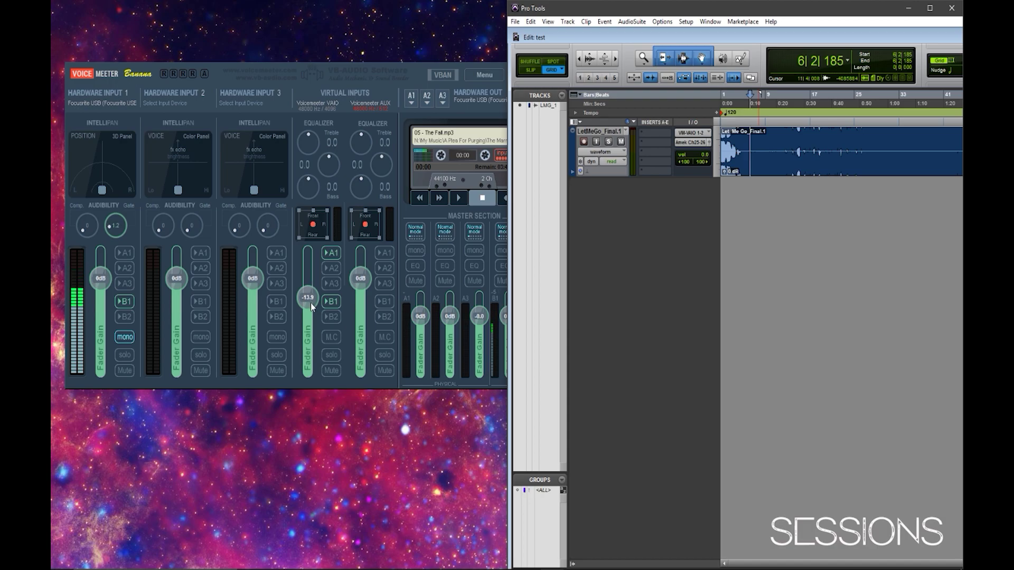
- Unroute the Voicemeeter VAIO strip from buses A1 and B1, then bring the mixer forward
{"action": "left_click", "coordinate": [330, 254]}
{"action": "left_click", "coordinate": [331, 301]}
{"action": "left_click", "coordinate": [481, 122]}
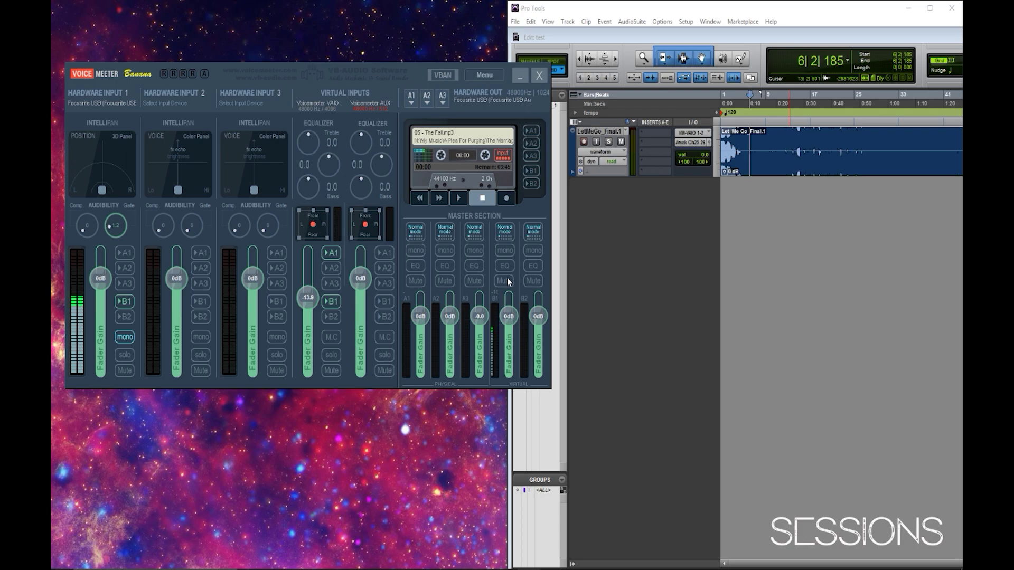
{"action": "key", "text": "alt+z"}
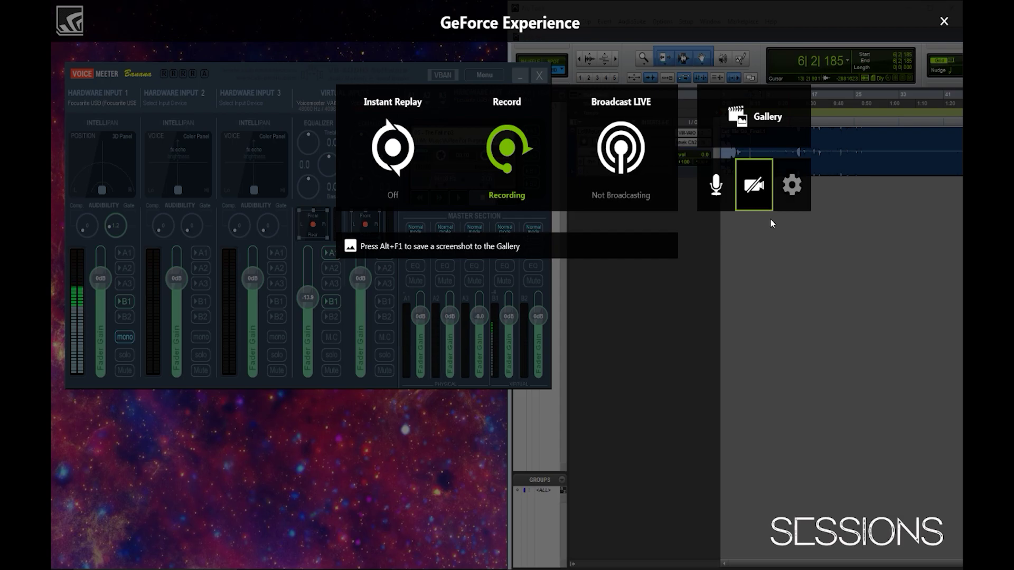
{"action": "left_click", "coordinate": [946, 20]}
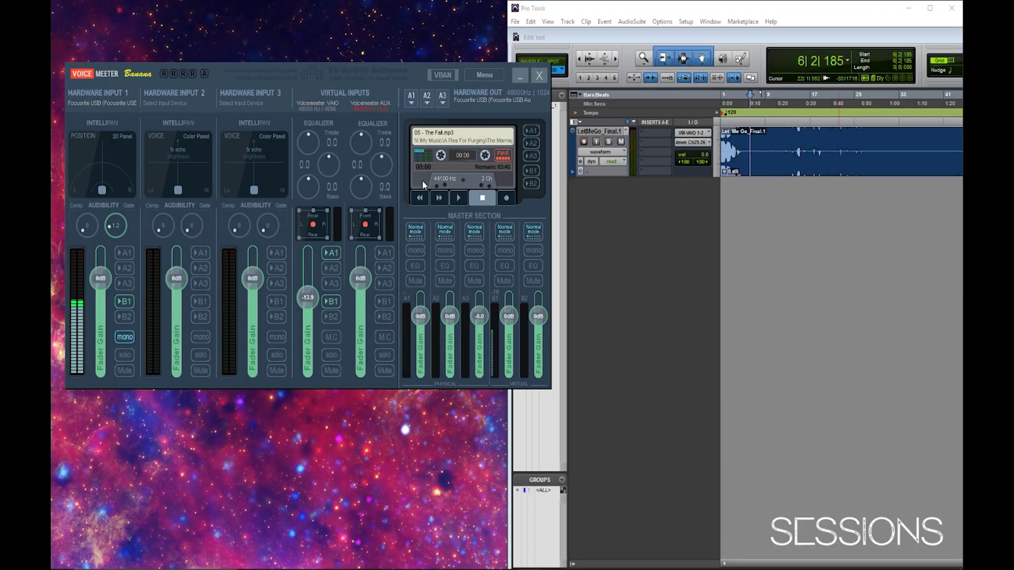